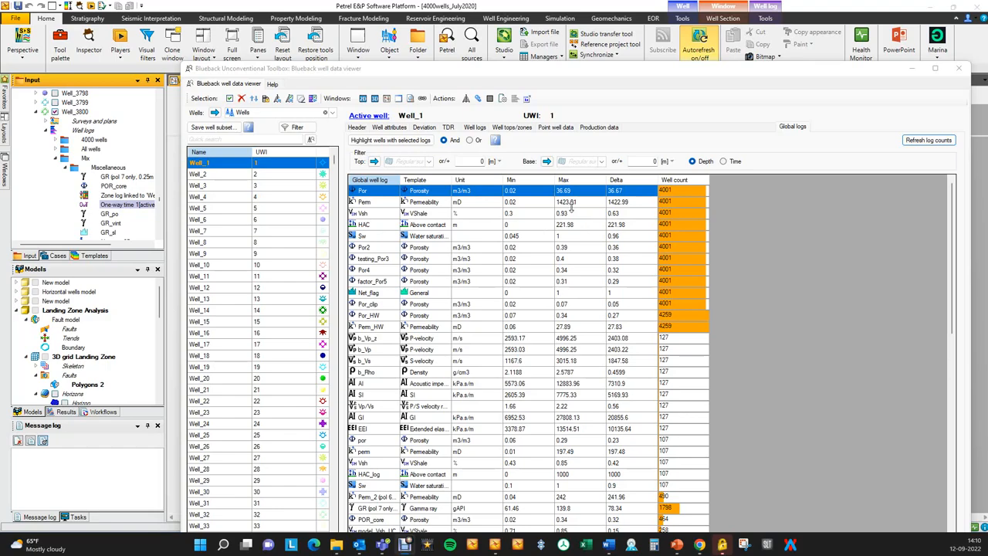
# Open the Blueback Toolbox's Log QC tool and choose Por from the Petrophysics1 folder as the global well log.
pyautogui.moveTo(684, 70); pyautogui.dragTo(693, 92)
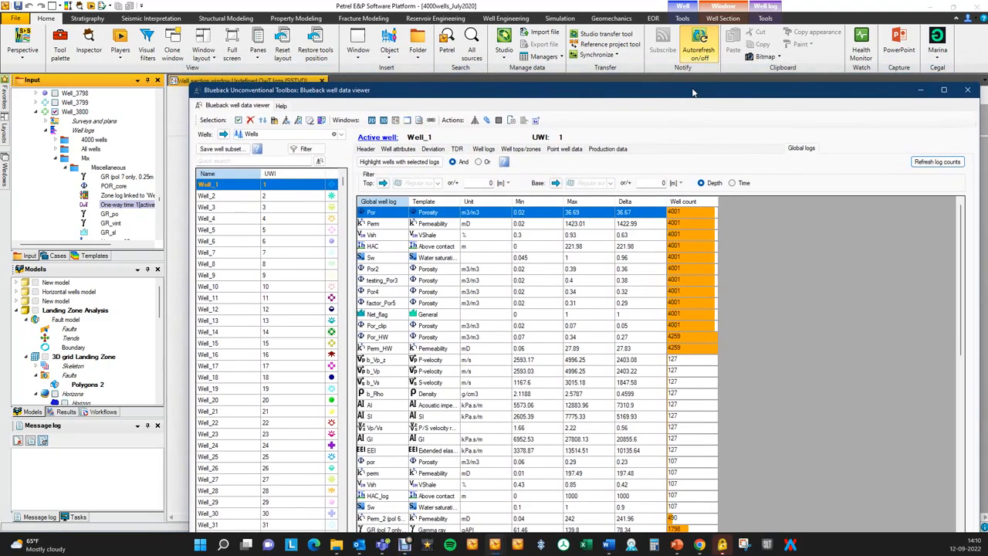
pyautogui.click(937, 51)
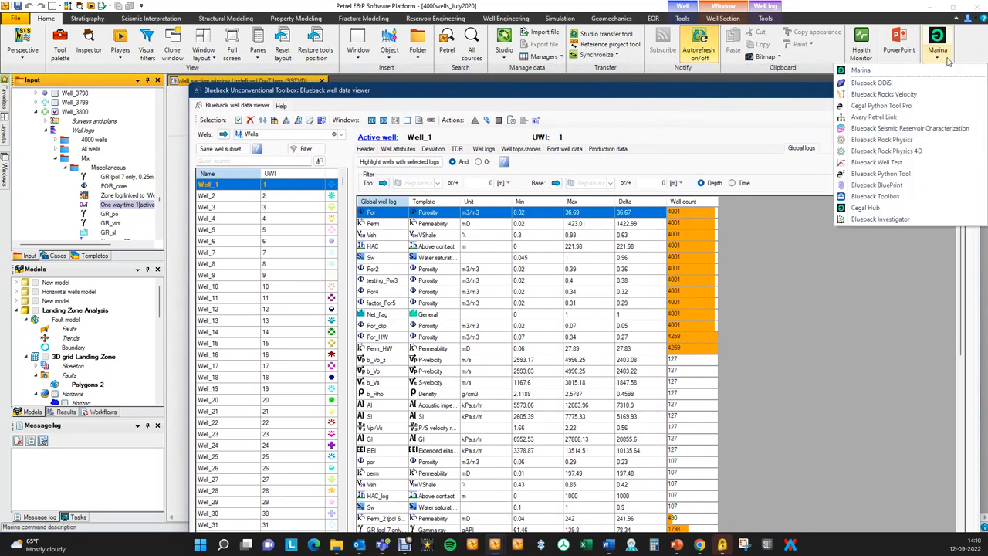
pyautogui.click(896, 198)
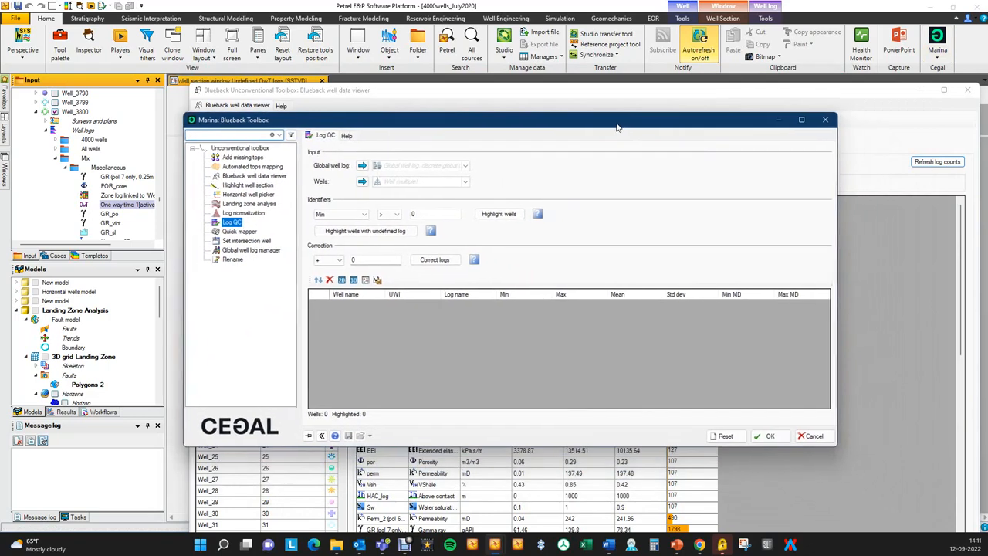
pyautogui.click(462, 167)
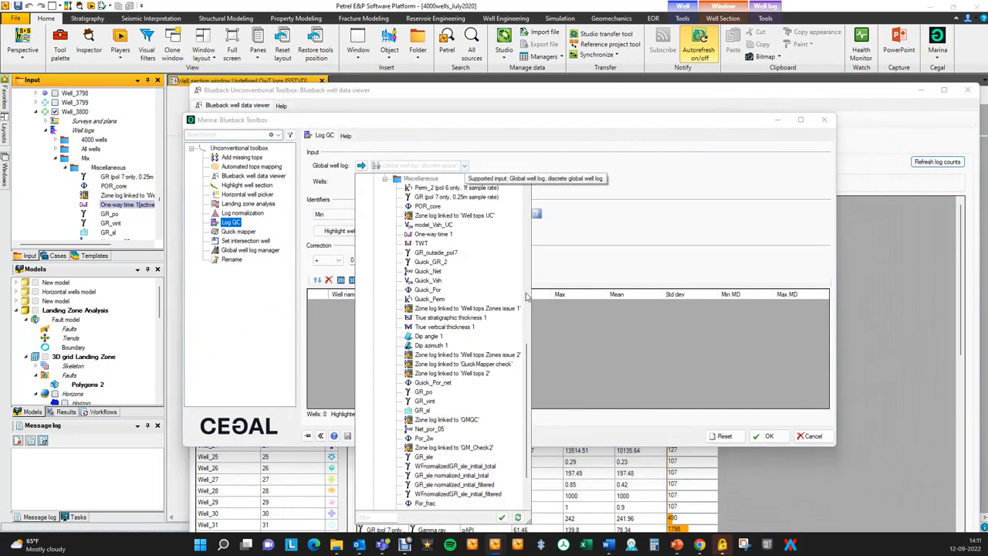
pyautogui.moveTo(530, 384); pyautogui.dragTo(532, 186)
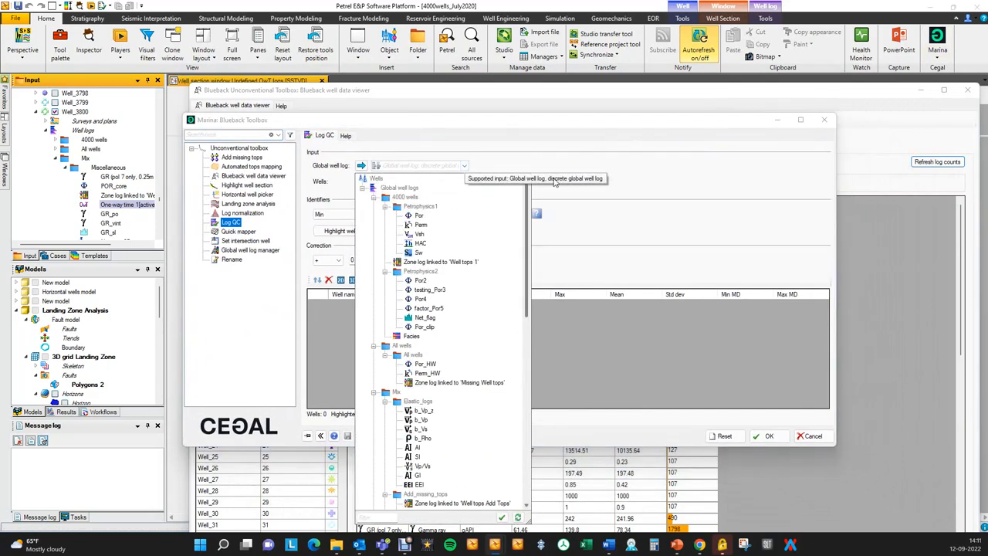
pyautogui.click(423, 219)
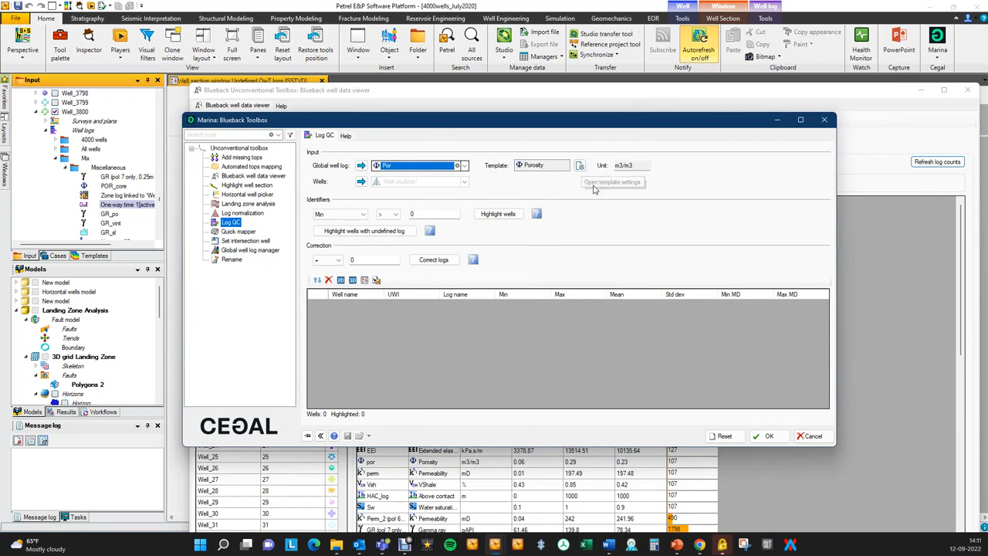
# Include all wells from every well sub folder as Log QC input and enlarge the tool window.
pyautogui.moveTo(497, 121); pyautogui.dragTo(496, 111)
pyautogui.click(463, 170)
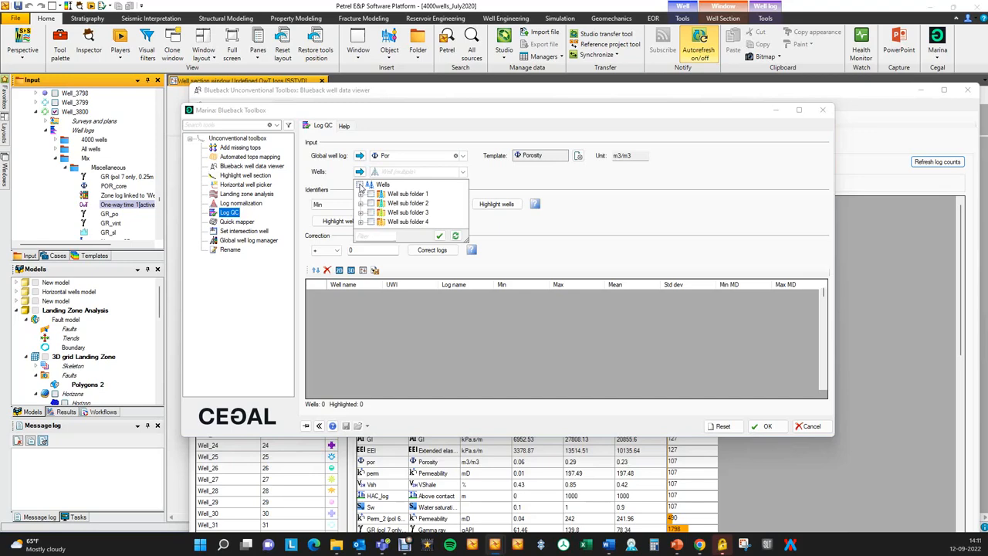
pyautogui.click(360, 185)
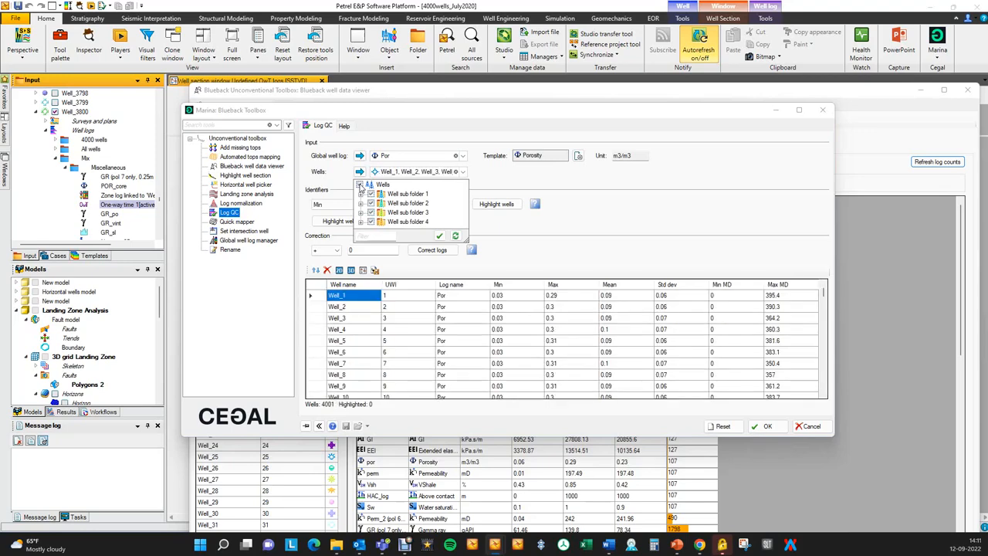
pyautogui.moveTo(458, 118); pyautogui.dragTo(439, 85)
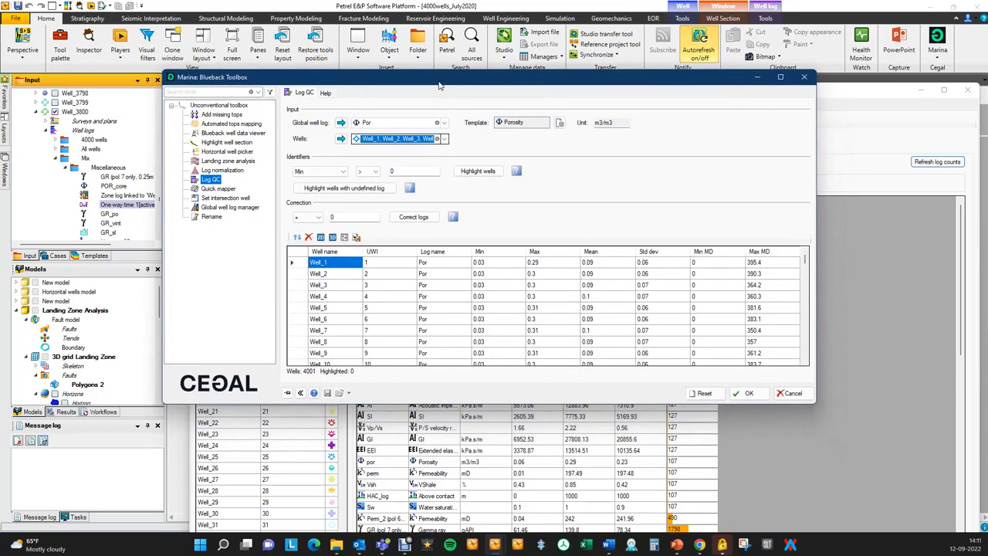
pyautogui.moveTo(819, 406); pyautogui.dragTo(845, 486)
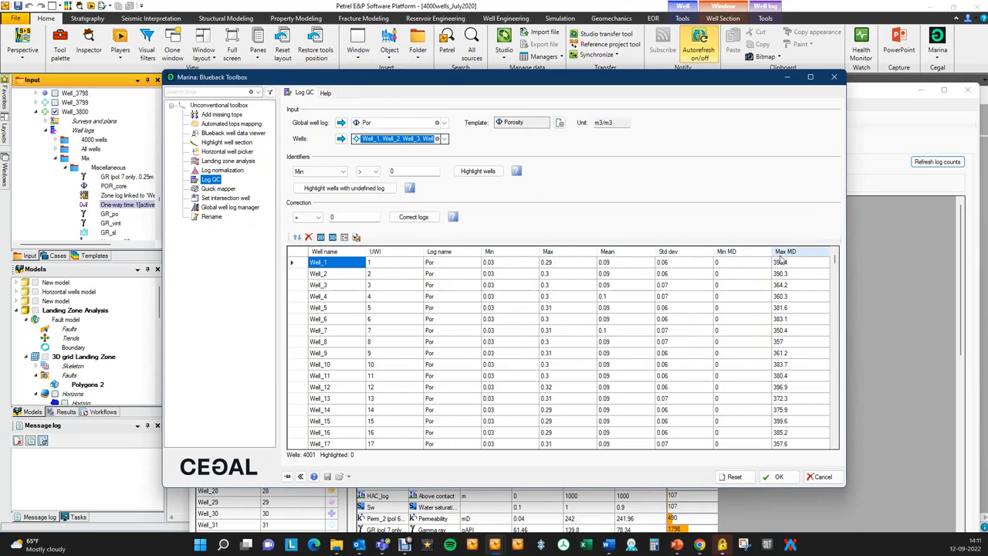
# Sort the well table by minimum Por value, first descending and finally ascending.
pyautogui.click(507, 257)
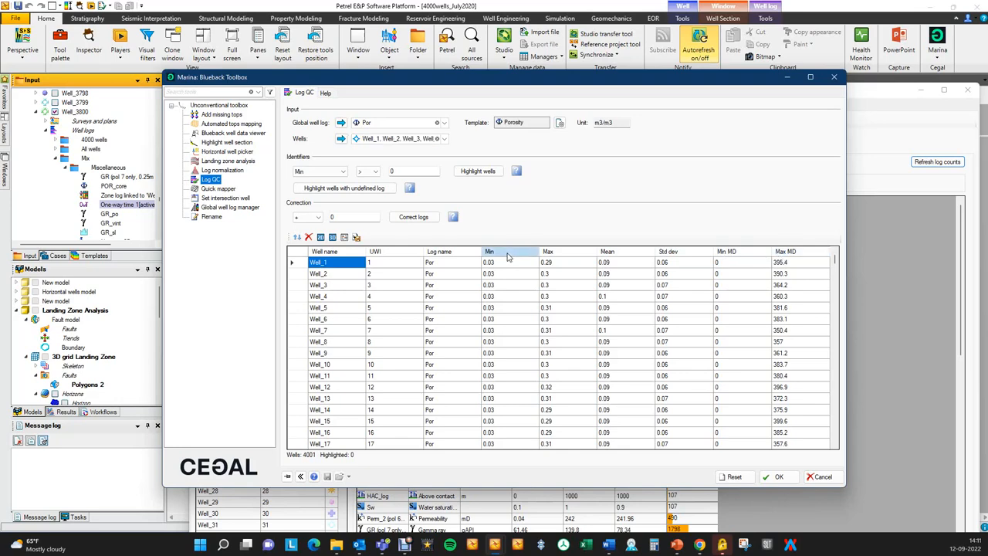
pyautogui.click(507, 257)
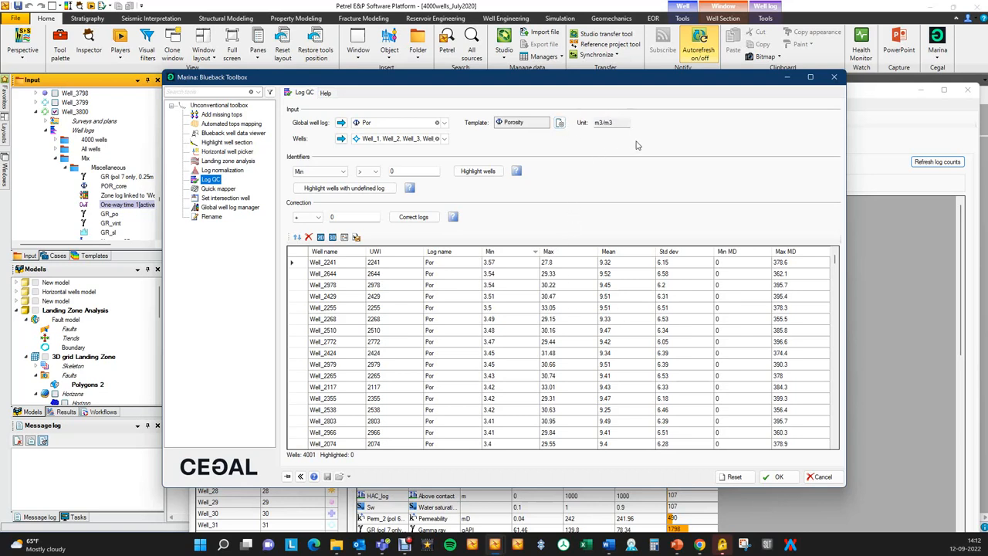
pyautogui.click(509, 252)
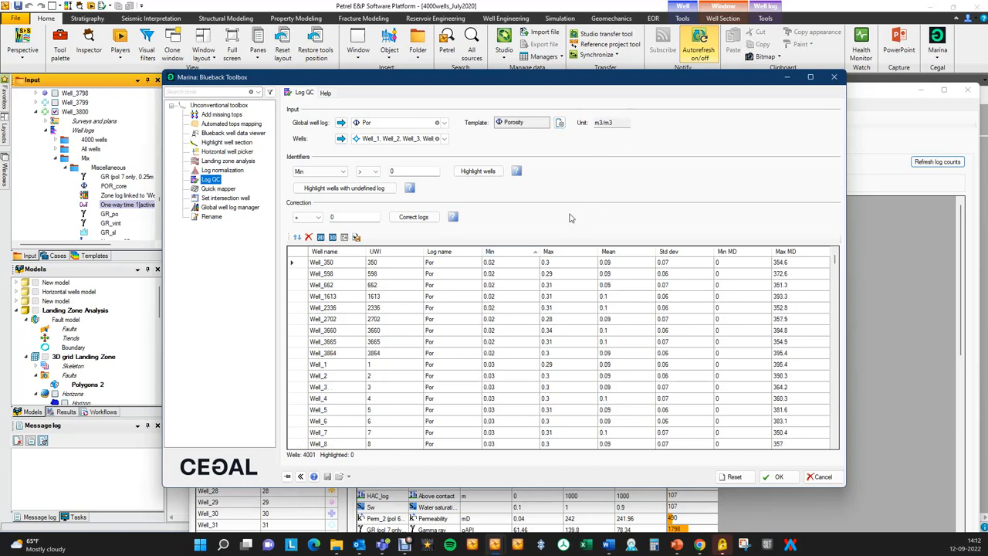
# Highlight the wells whose Max Por value is greater than 2 and bring them to the top of the table.
pyautogui.moveTo(519, 82); pyautogui.dragTo(522, 77)
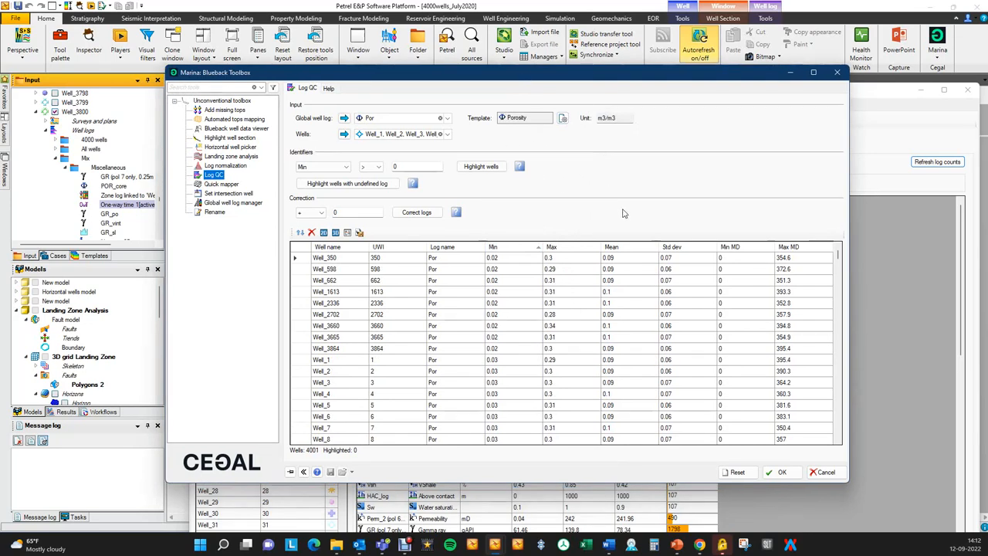
pyautogui.click(347, 167)
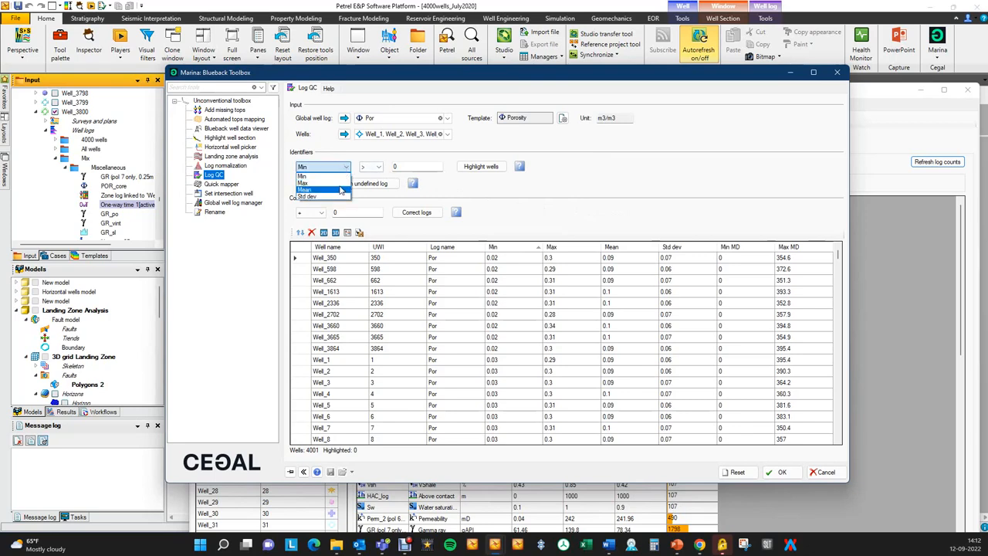
pyautogui.click(339, 183)
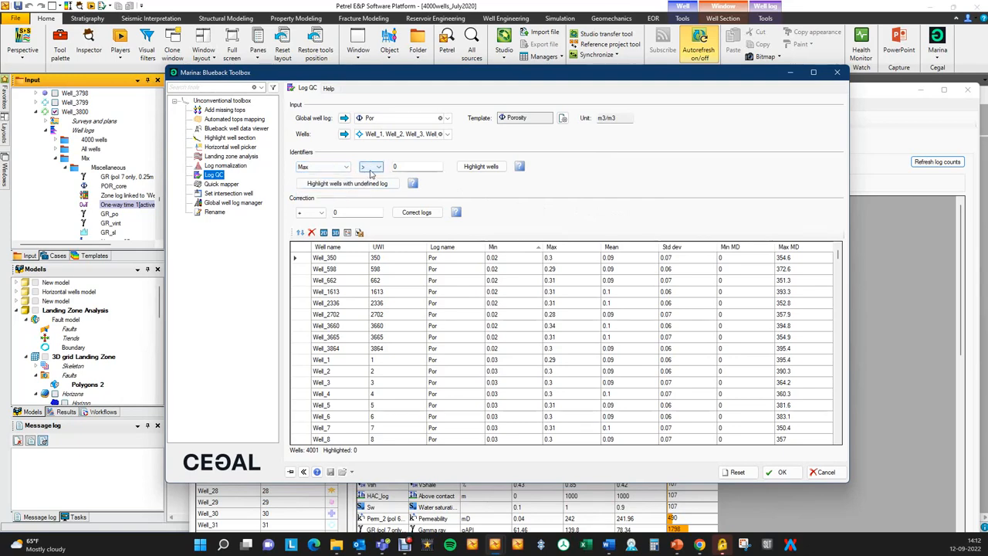
pyautogui.click(394, 167)
pyautogui.click(474, 171)
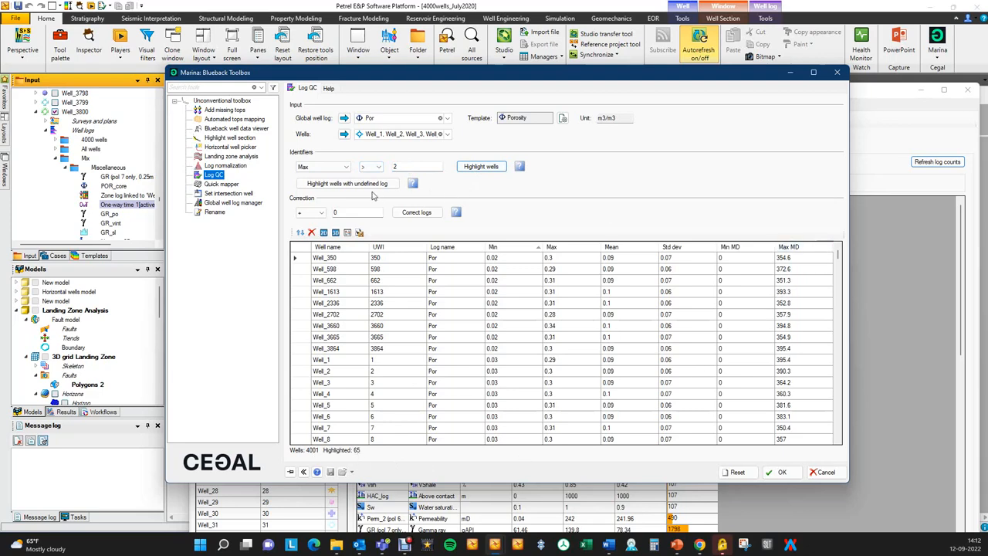
pyautogui.click(300, 233)
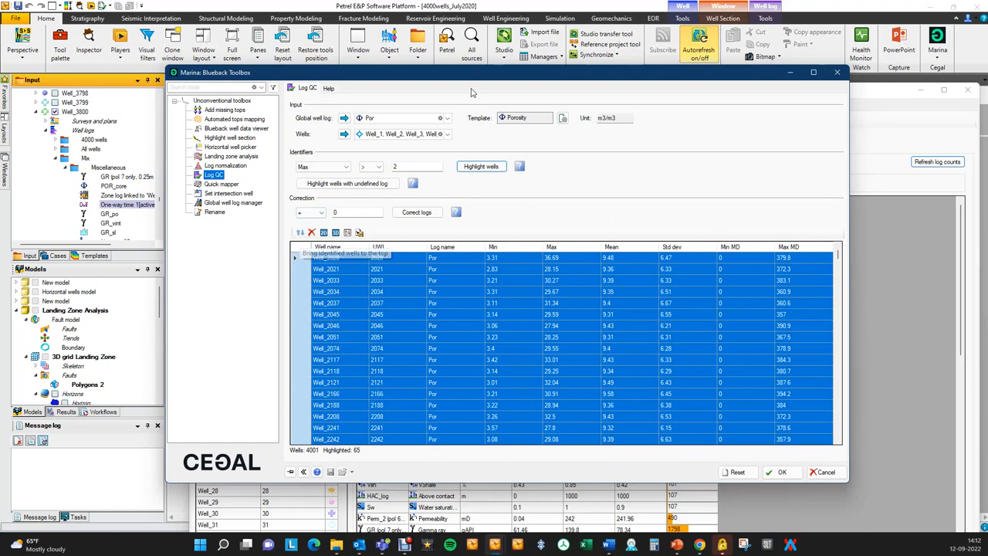
# Show the highlighted wells in a new well section window, uncover it, and set the well spacing to Constant.
pyautogui.moveTo(432, 72); pyautogui.dragTo(504, 39)
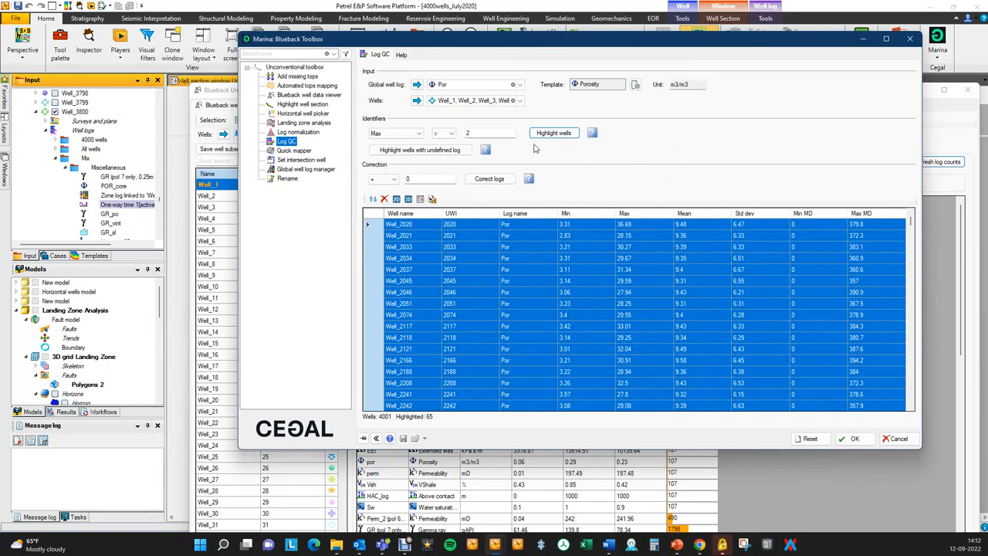
pyautogui.moveTo(484, 44); pyautogui.dragTo(534, 52)
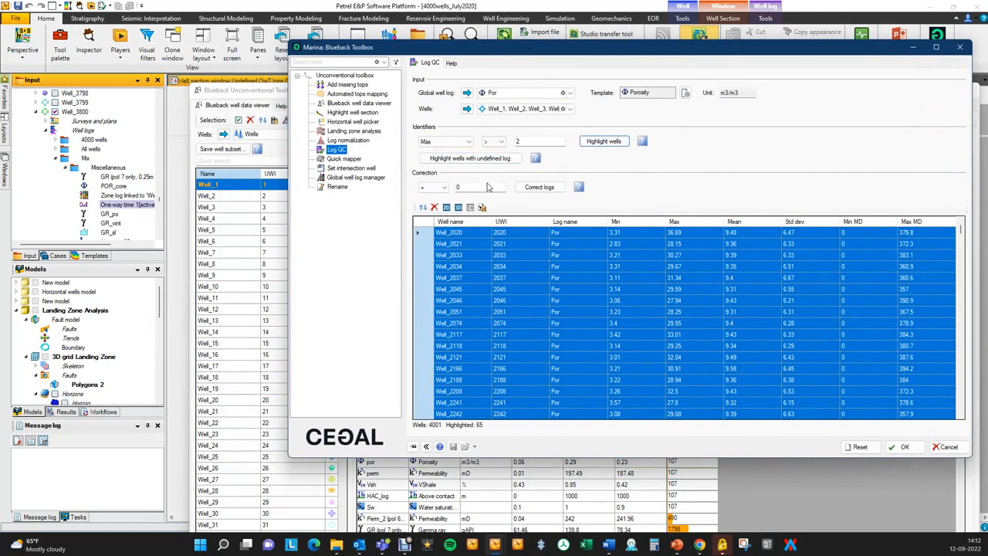
pyautogui.click(470, 208)
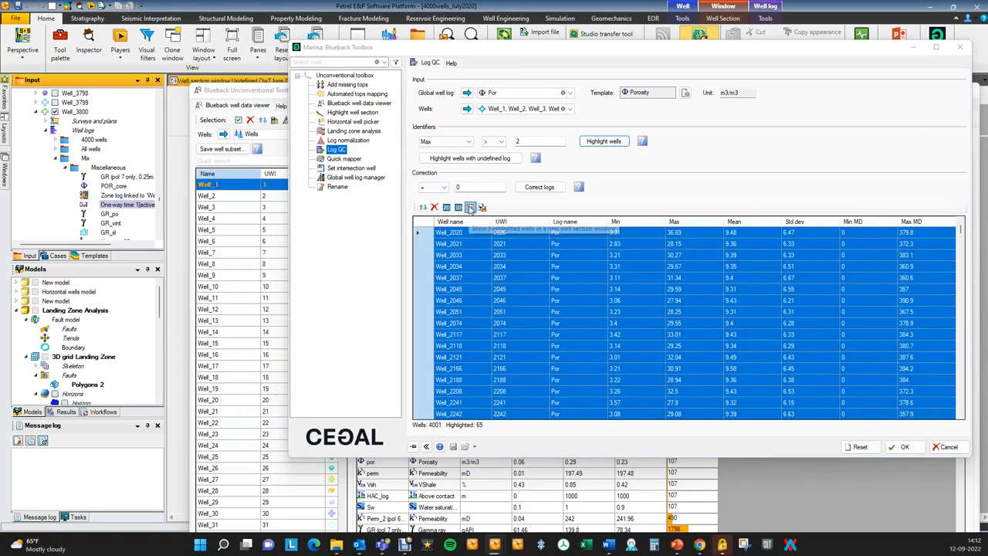
pyautogui.moveTo(390, 49); pyautogui.dragTo(892, 247)
pyautogui.moveTo(225, 92); pyautogui.dragTo(947, 206)
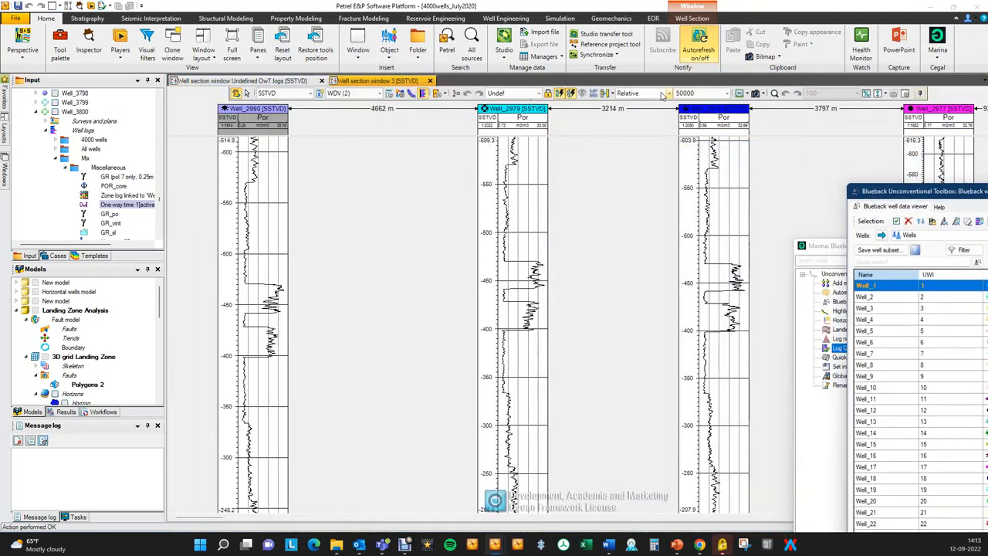
pyautogui.click(666, 93)
pyautogui.click(661, 109)
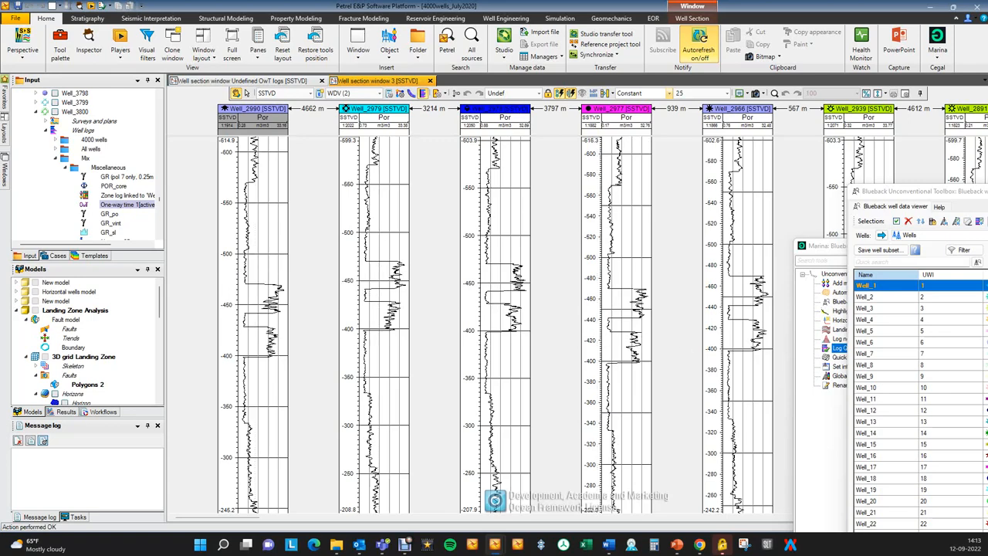
# Correct the Por logs of the highlighted wells by dividing them by 100.
pyautogui.click(818, 416)
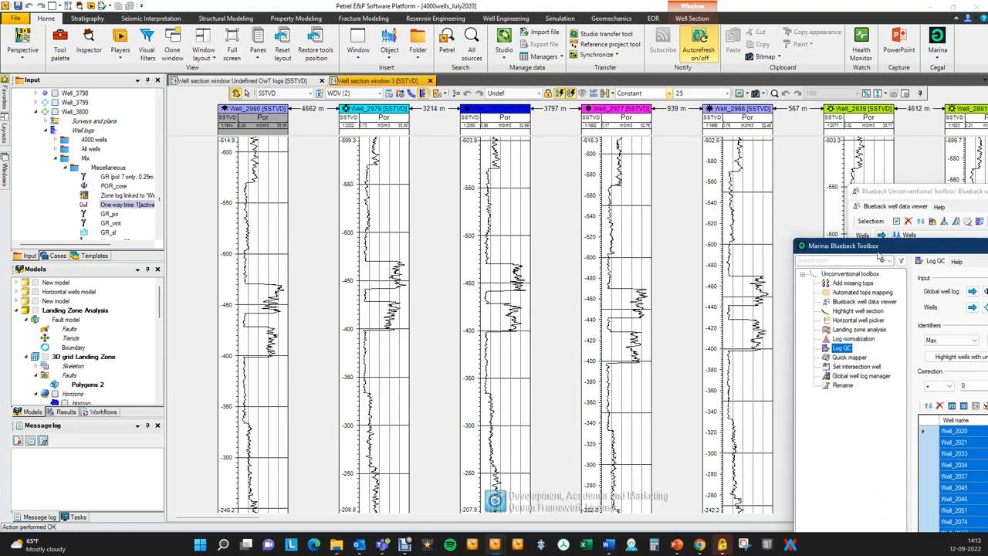
pyautogui.moveTo(930, 249); pyautogui.dragTo(338, 79)
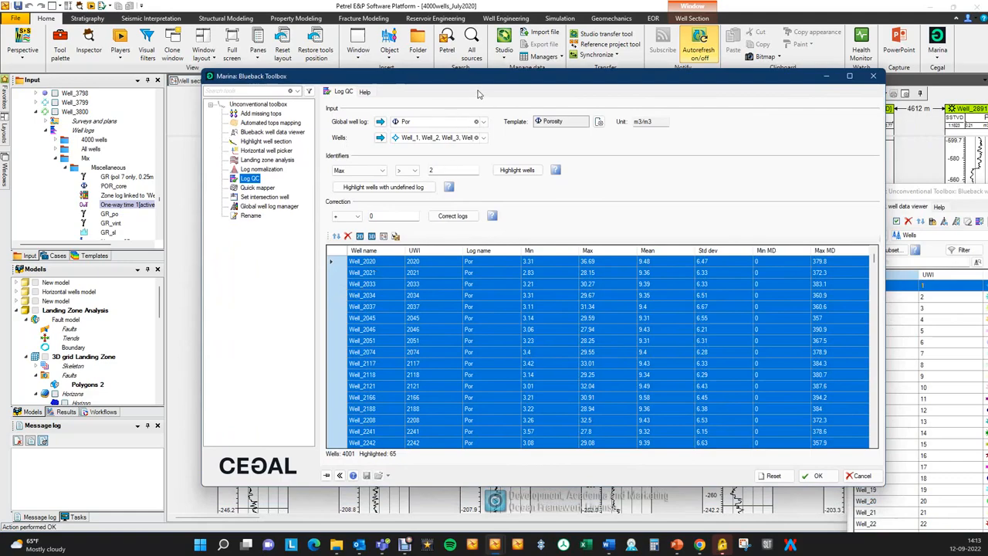
pyautogui.moveTo(485, 87); pyautogui.dragTo(492, 61)
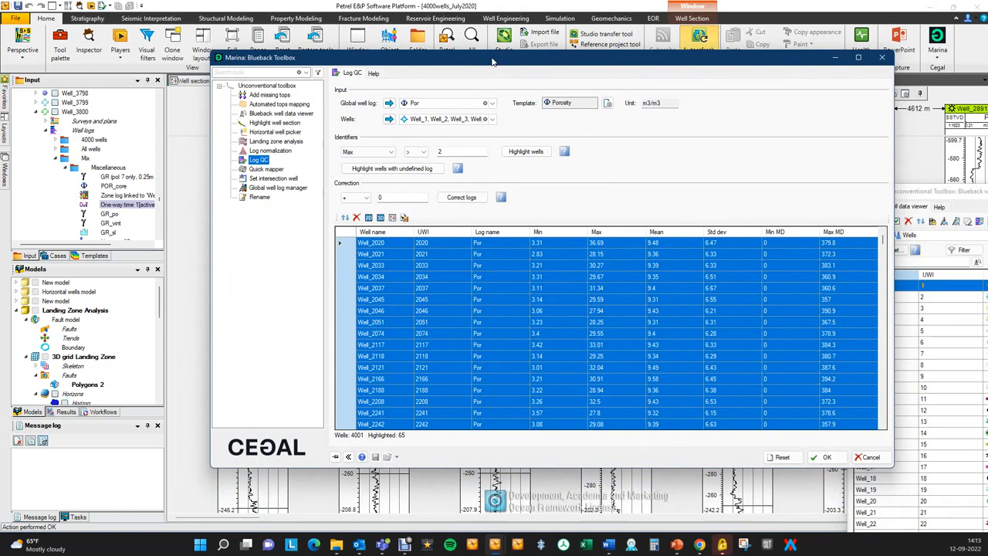
pyautogui.click(355, 198)
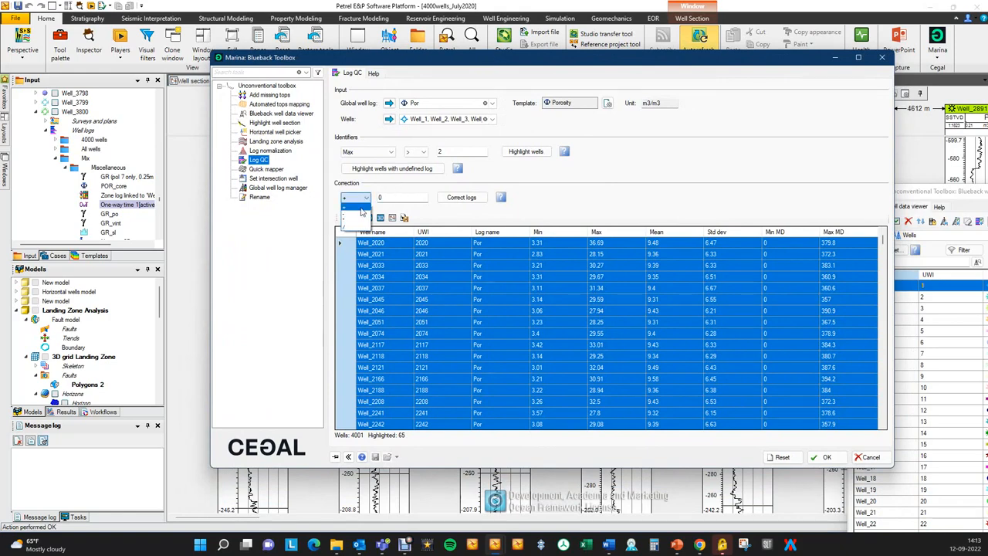
pyautogui.click(355, 227)
pyautogui.press('Tab')
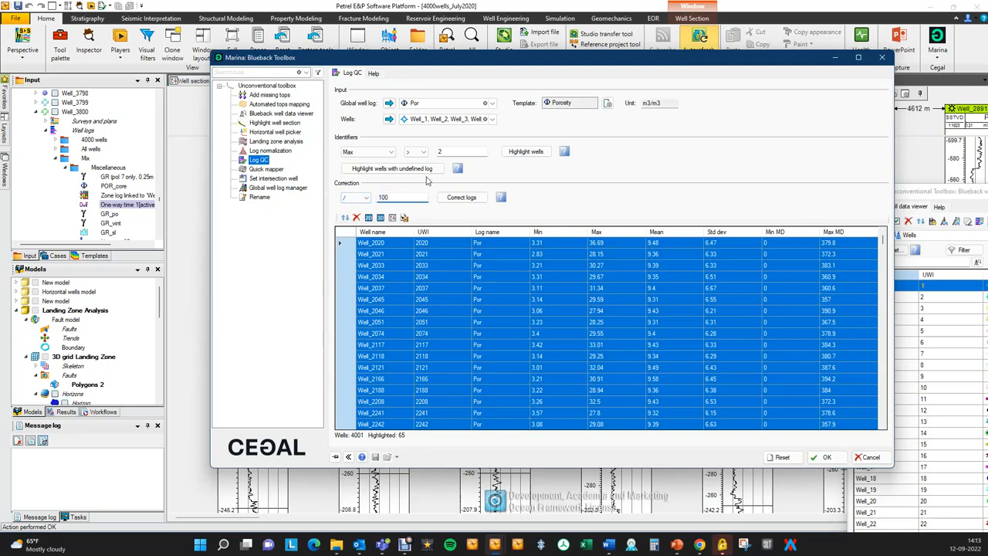
pyautogui.click(455, 200)
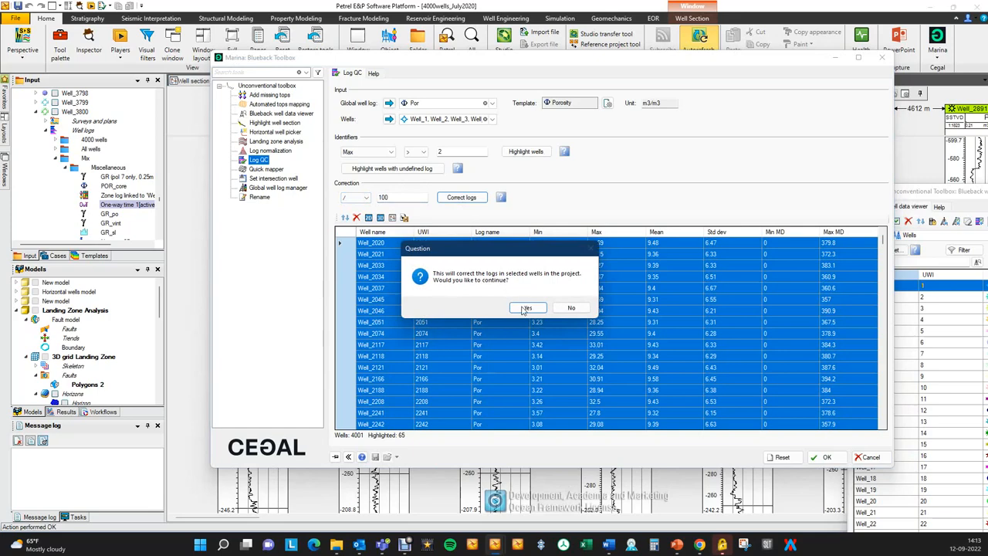
pyautogui.click(528, 308)
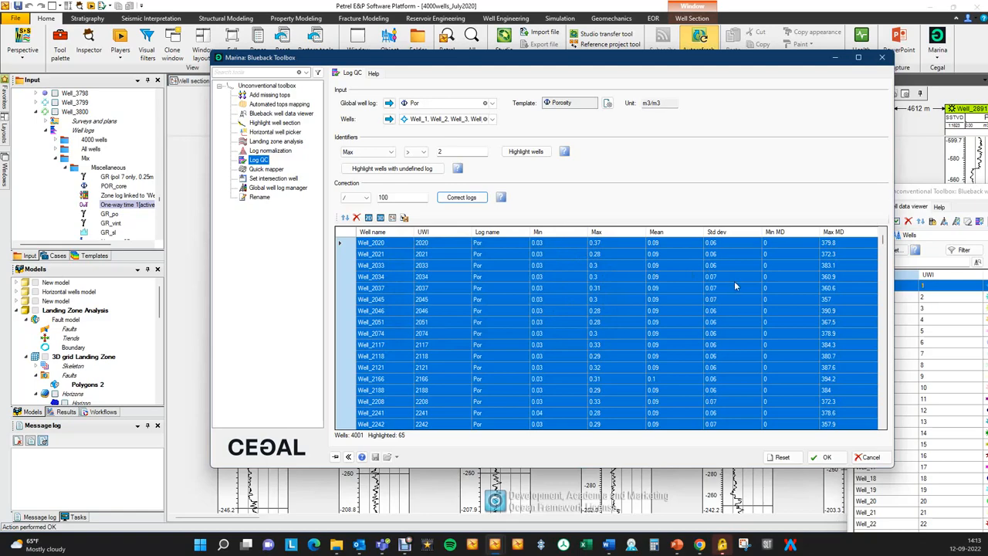
# Refresh the global log counts in the well data viewer, close the viewer, and bring Log QC back into view.
pyautogui.moveTo(640, 59); pyautogui.dragTo(987, 103)
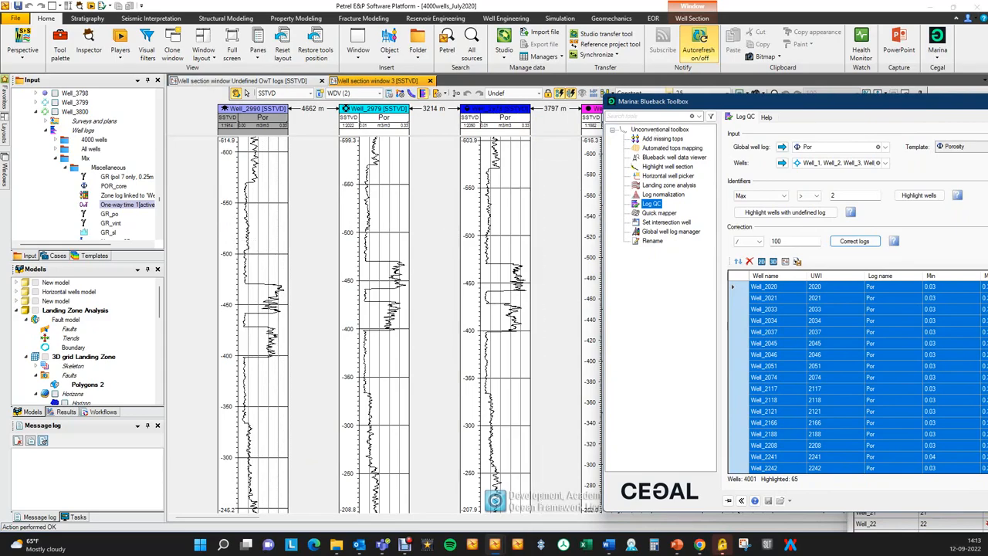
pyautogui.moveTo(780, 101); pyautogui.dragTo(806, 118)
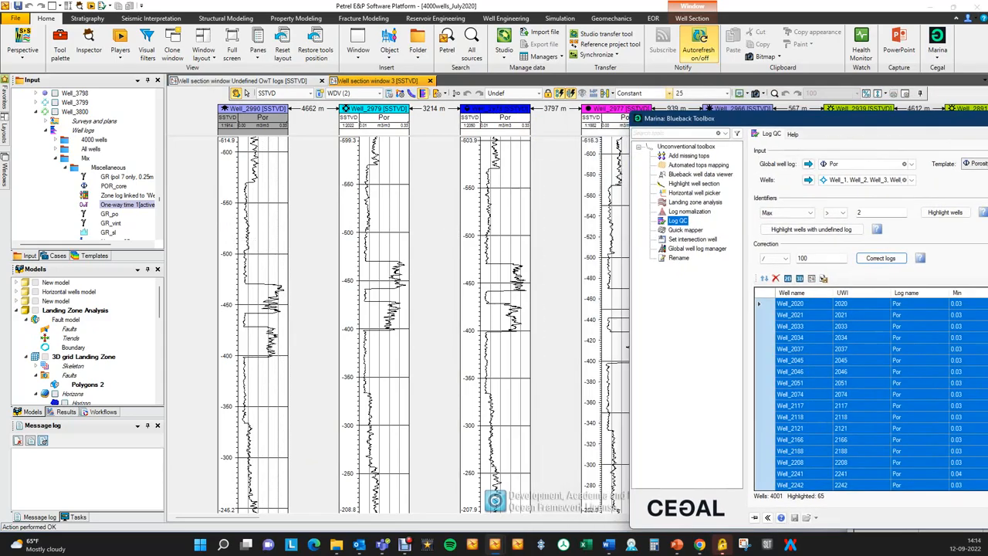
pyautogui.moveTo(987, 189); pyautogui.dragTo(961, 161)
pyautogui.moveTo(810, 101); pyautogui.dragTo(730, 40)
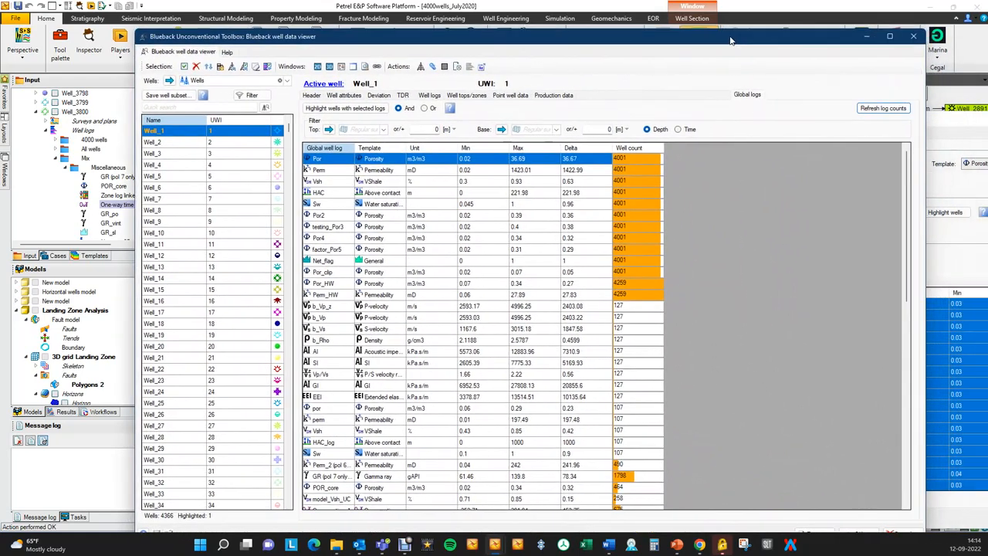
pyautogui.click(896, 111)
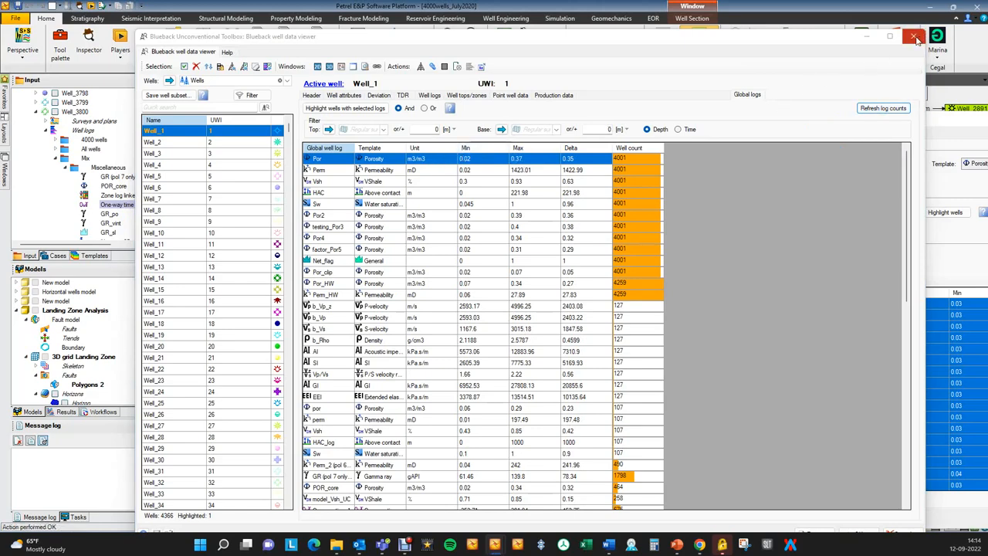
pyautogui.click(915, 39)
pyautogui.moveTo(909, 125); pyautogui.dragTo(529, 80)
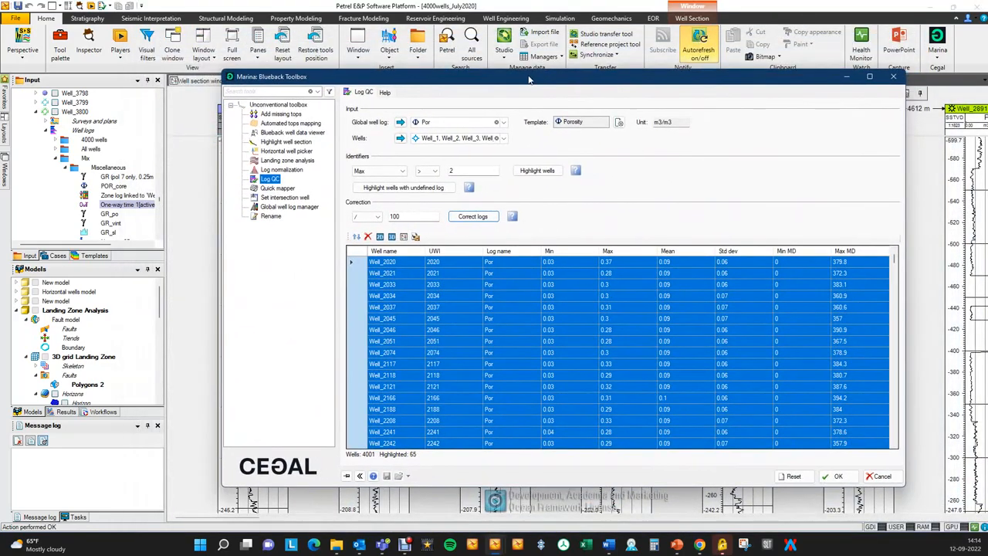
# Reset Log QC to the most recently applied settings and close Well section window 3.
pyautogui.click(795, 477)
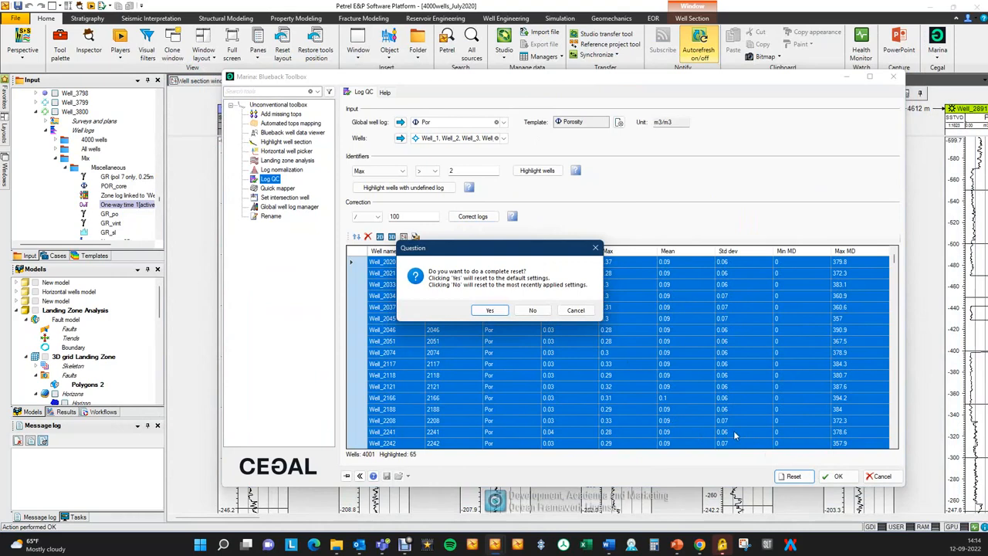
pyautogui.click(524, 310)
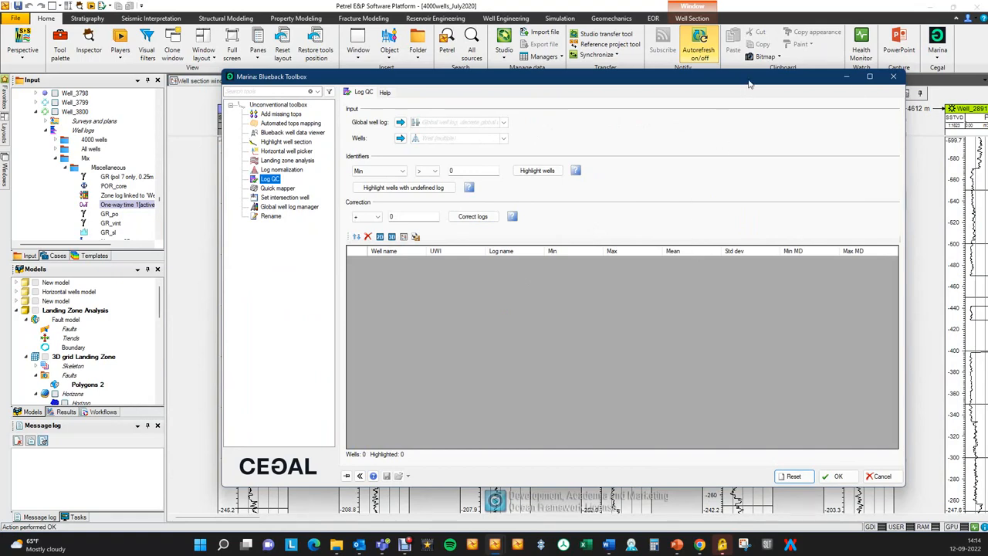
pyautogui.moveTo(358, 79); pyautogui.dragTo(987, 100)
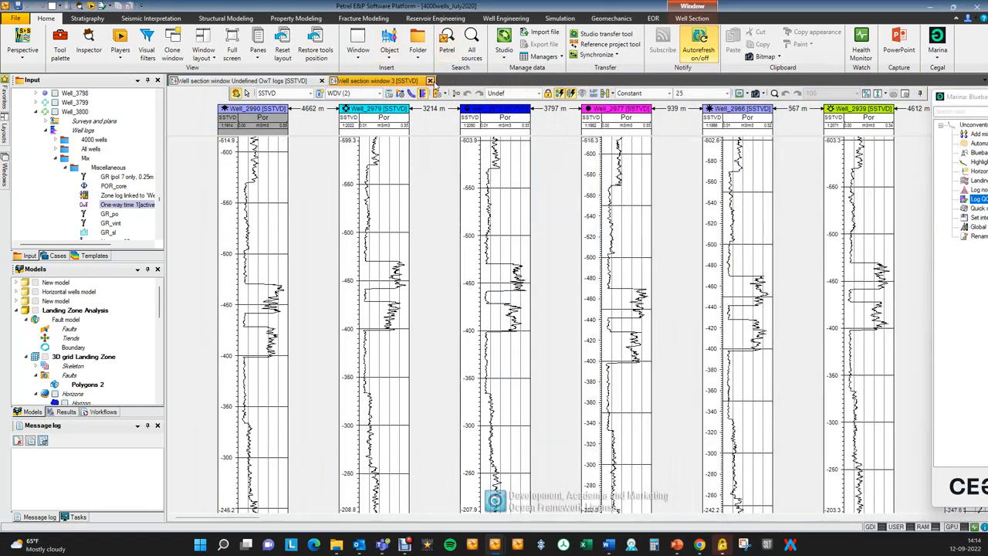
pyautogui.click(429, 80)
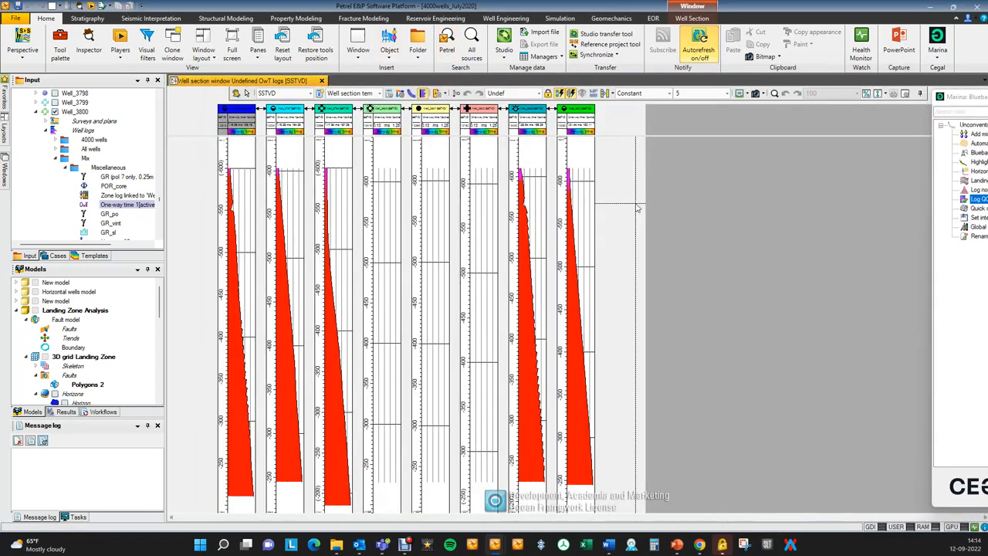
# Check the statistics of the One-way time 1 log under Well_3800 and close its settings without changes.
pyautogui.click(133, 205)
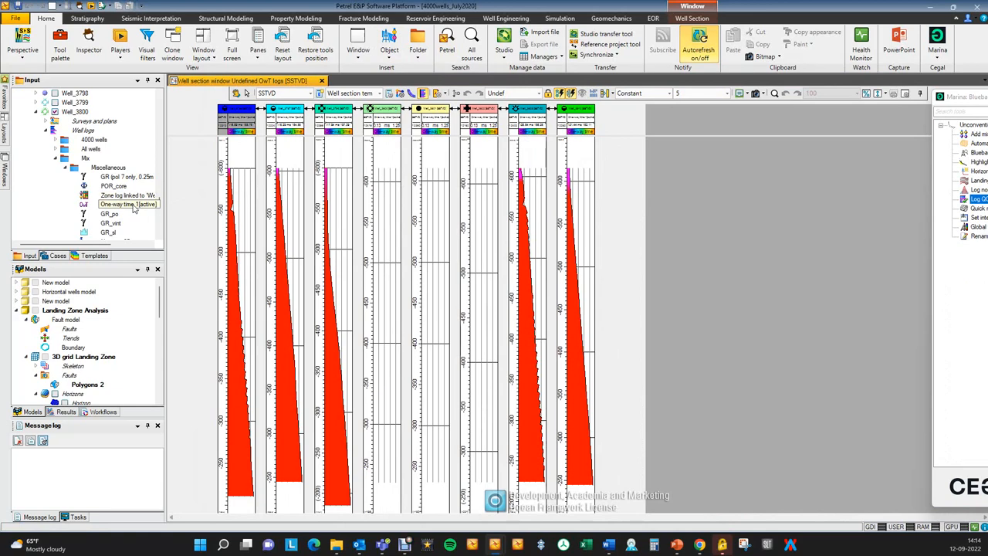
pyautogui.click(133, 205)
pyautogui.moveTo(133, 208); pyautogui.dragTo(476, 267)
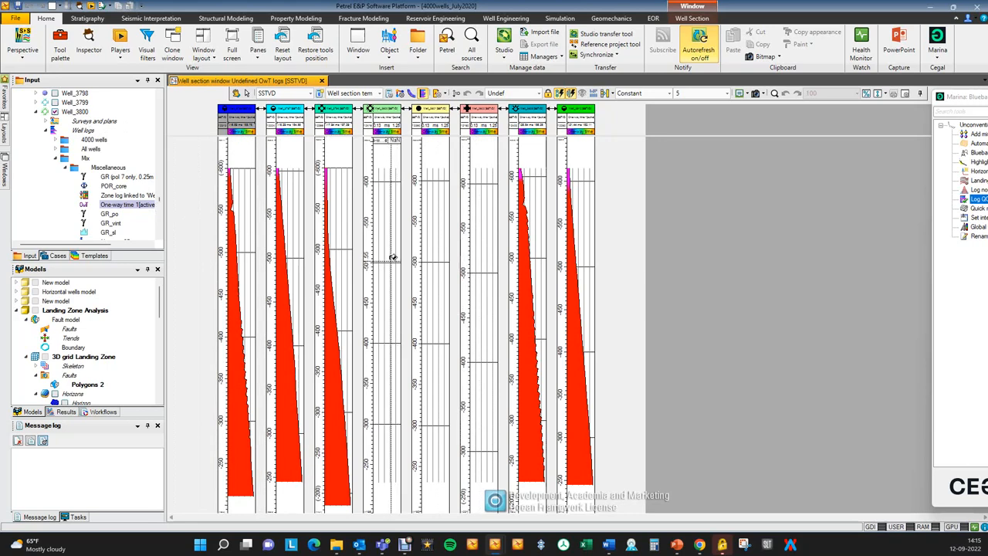
pyautogui.click(127, 205)
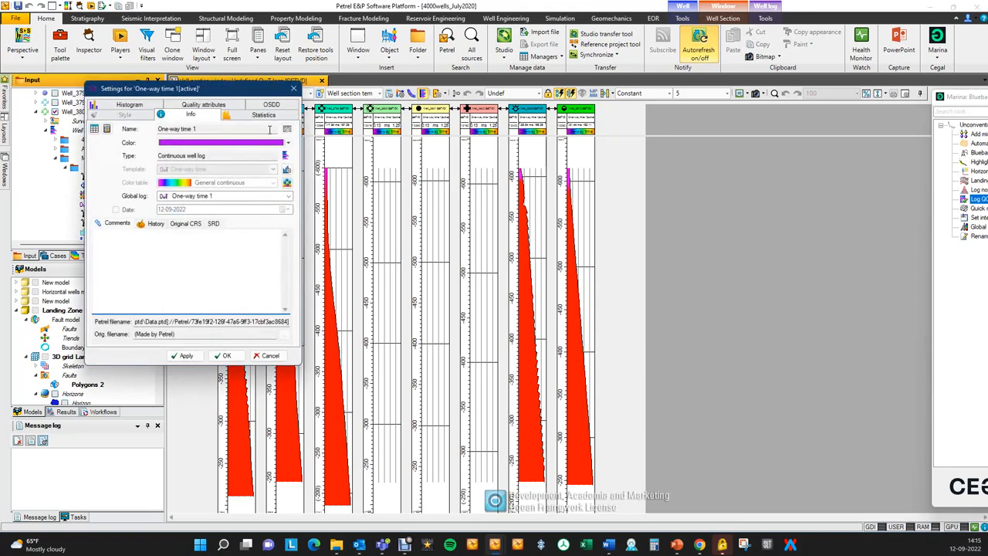
pyautogui.click(254, 115)
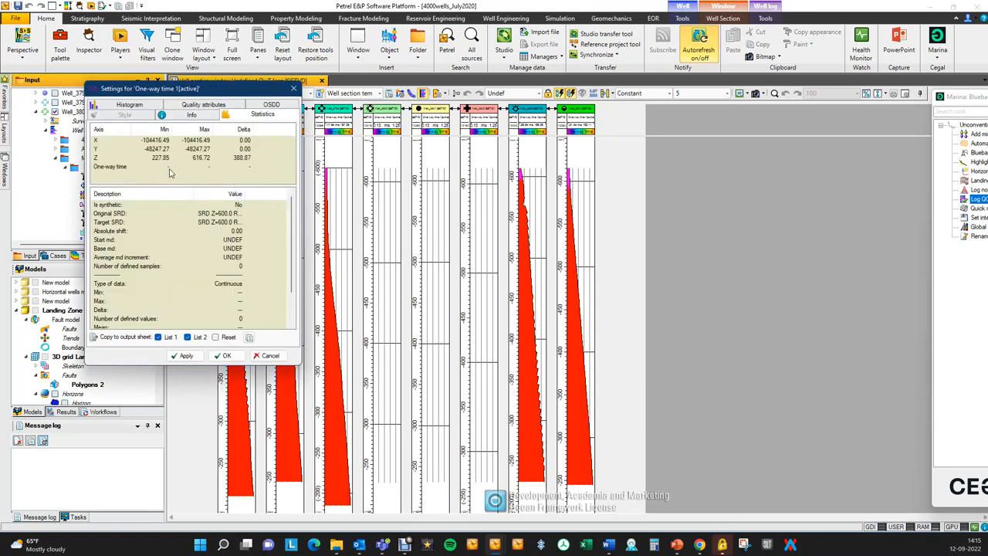
pyautogui.click(270, 355)
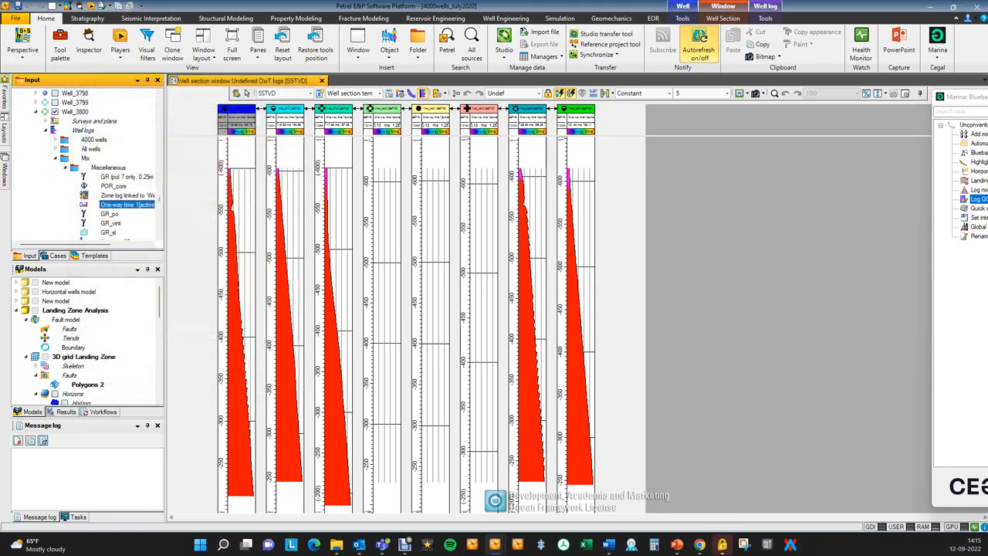
# Bring Log QC back into view and load the One-way time 1 global well log for all wells.
pyautogui.moveTo(987, 96); pyautogui.dragTo(540, 75)
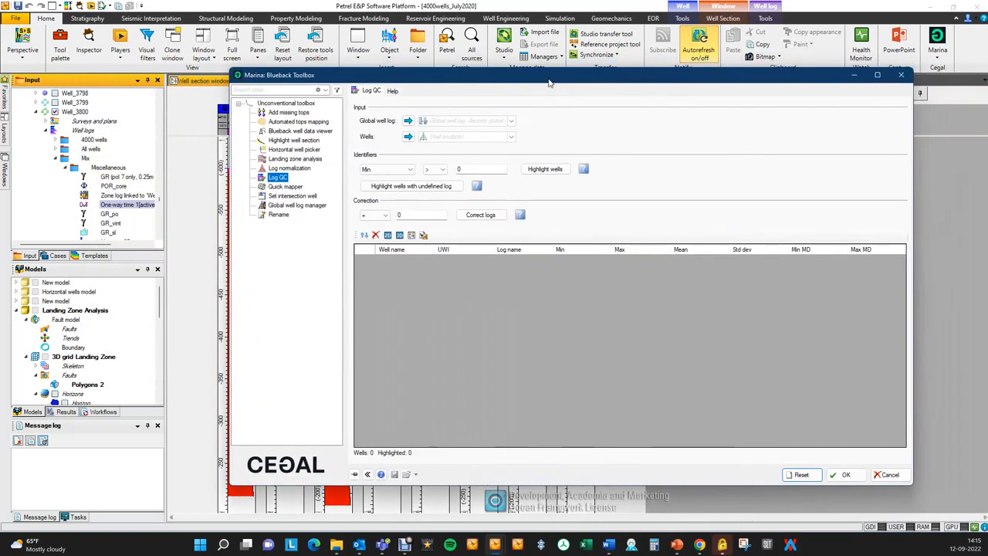
pyautogui.click(512, 121)
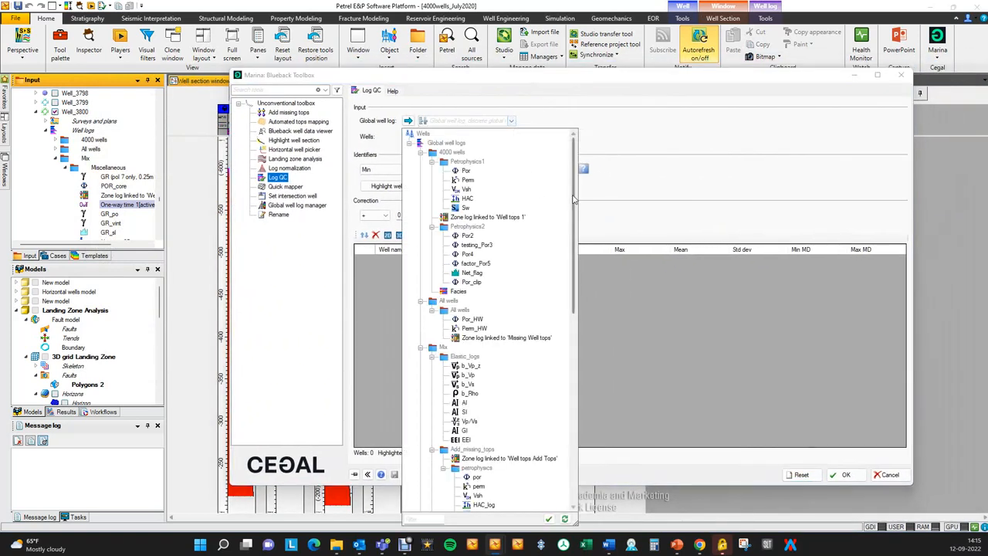
pyautogui.scroll(-5, 575, 301)
pyautogui.scroll(-7, 580, 309)
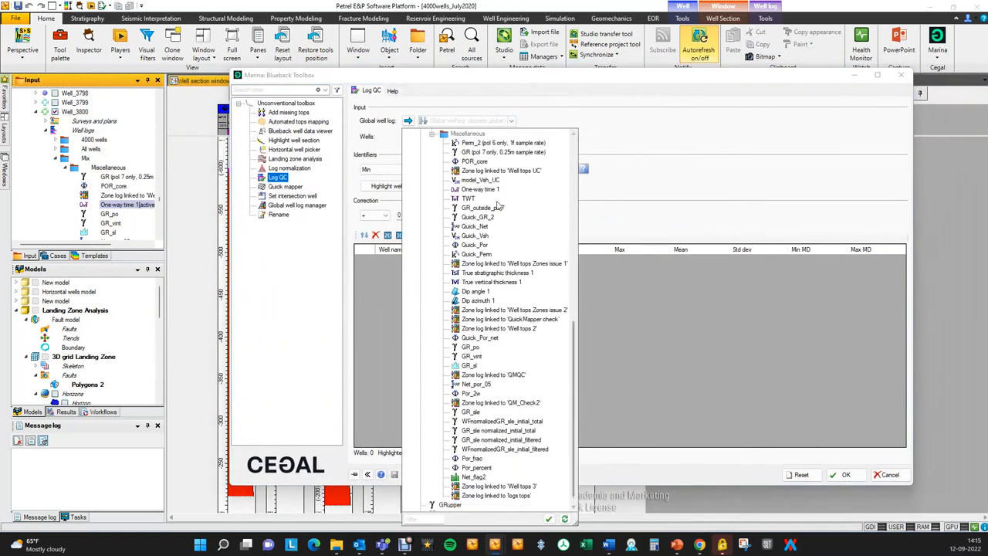
pyautogui.click(486, 191)
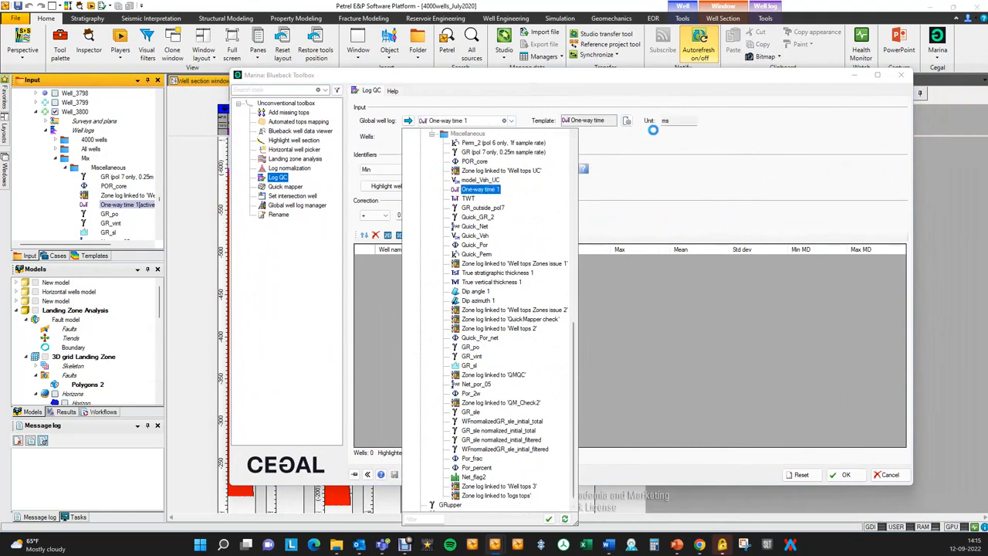
pyautogui.click(511, 136)
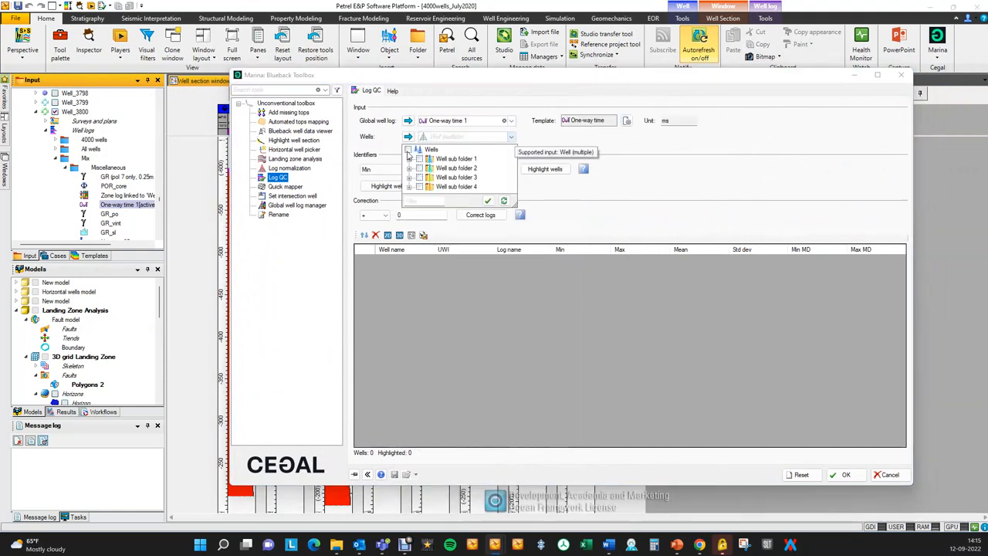
pyautogui.click(409, 150)
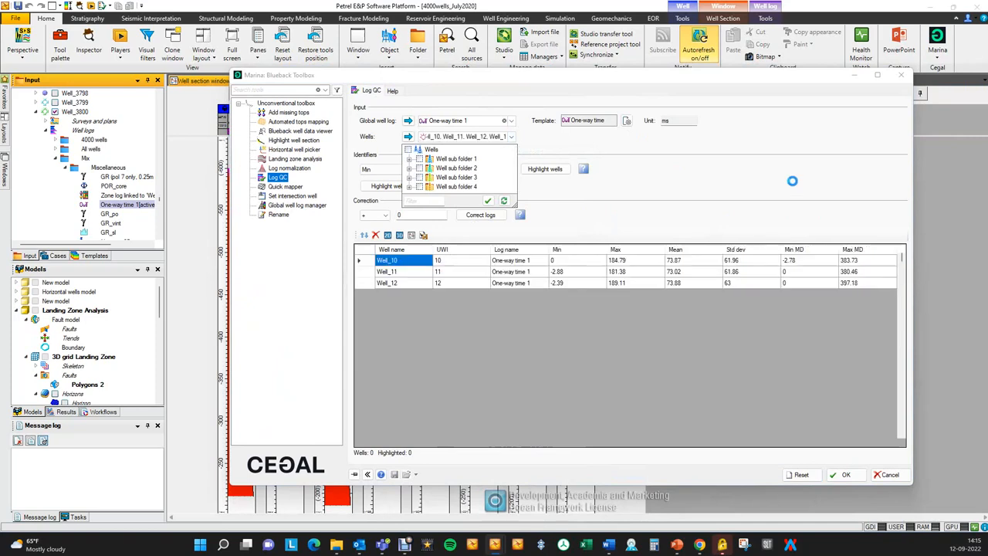
pyautogui.click(724, 85)
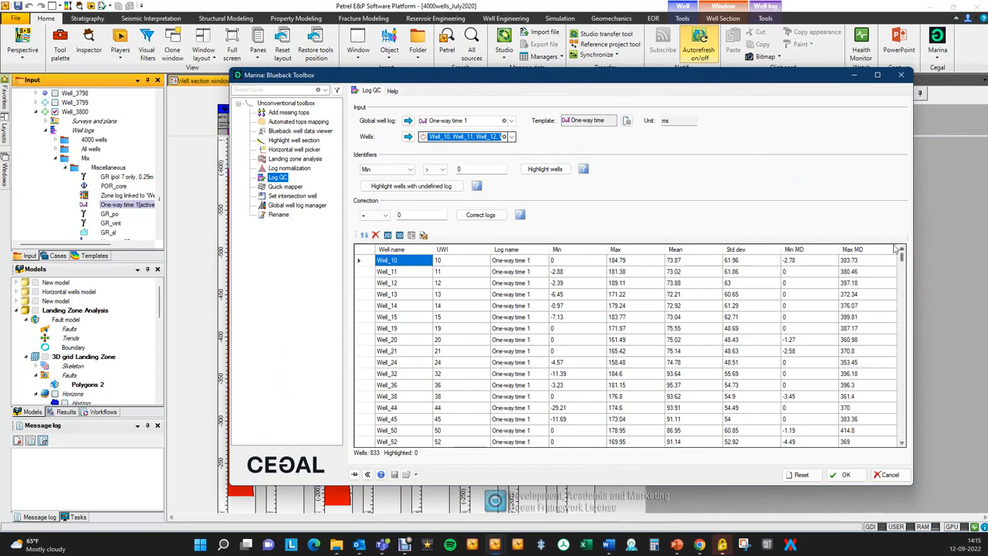
# Highlight the wells with an undefined One-way time 1 log and bring them to the top of the table.
pyautogui.moveTo(761, 85); pyautogui.dragTo(773, 87)
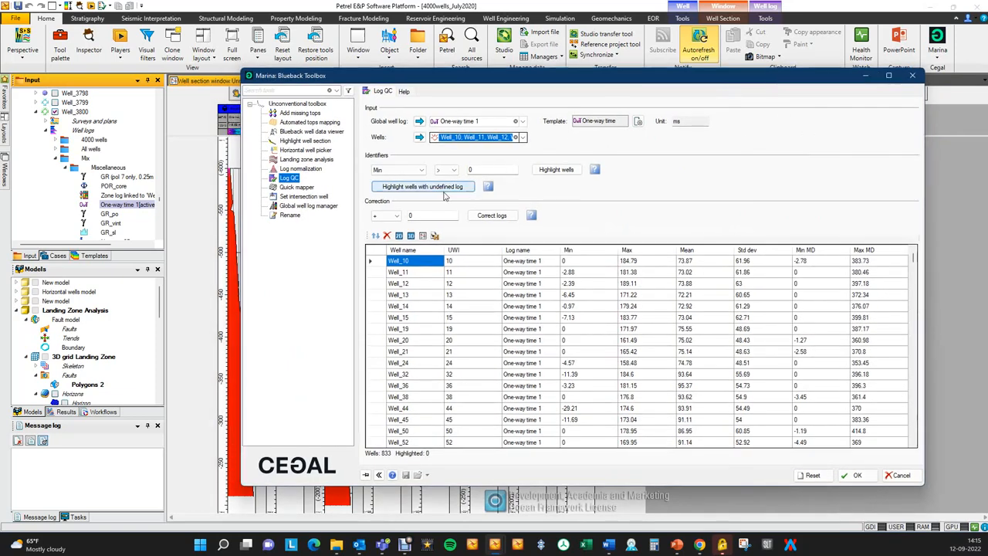
pyautogui.click(432, 193)
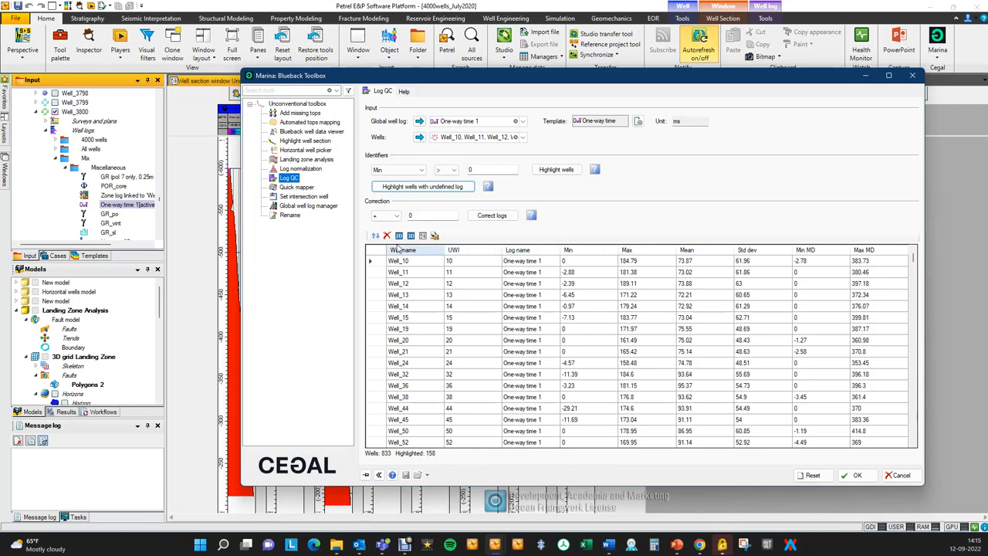
pyautogui.click(376, 236)
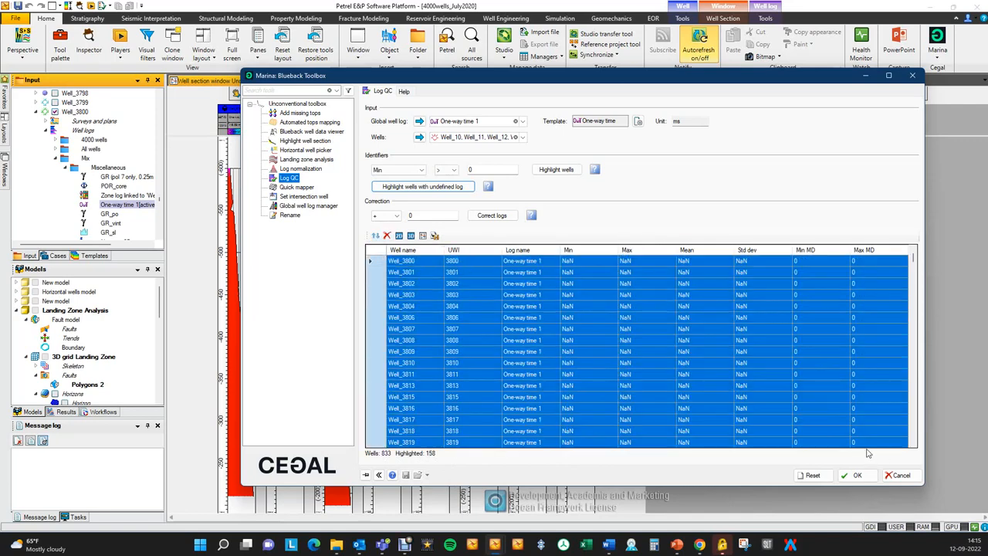
# Delete the One-way time 1 log from the highlighted wells and check the result in the uncovered well section window.
pyautogui.moveTo(575, 79); pyautogui.dragTo(822, 87)
pyautogui.click(137, 205)
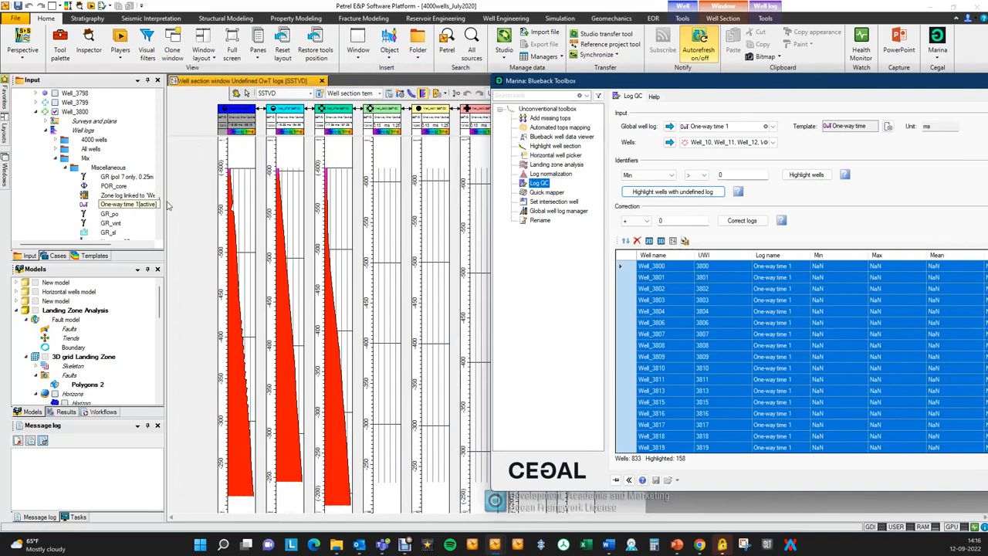
pyautogui.moveTo(694, 88); pyautogui.dragTo(623, 74)
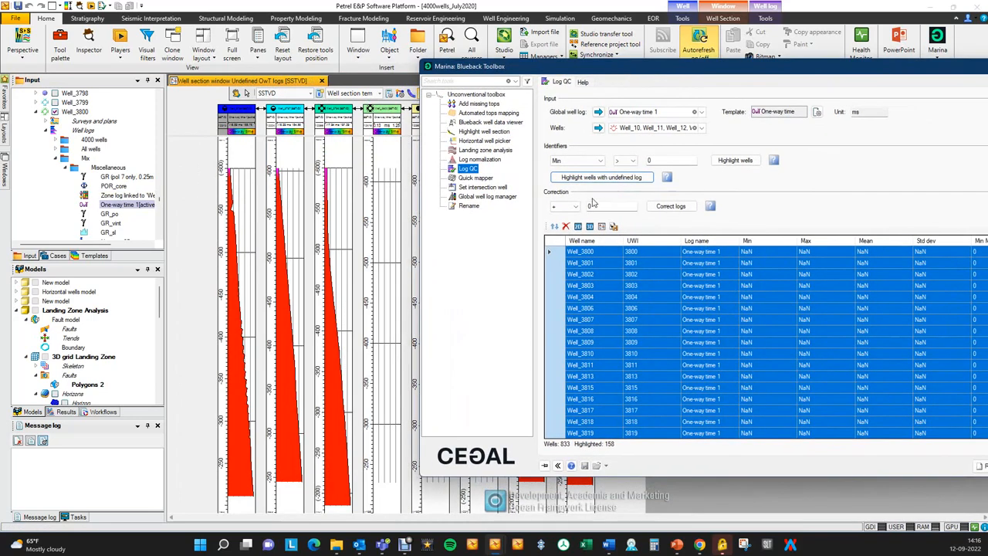
pyautogui.click(566, 226)
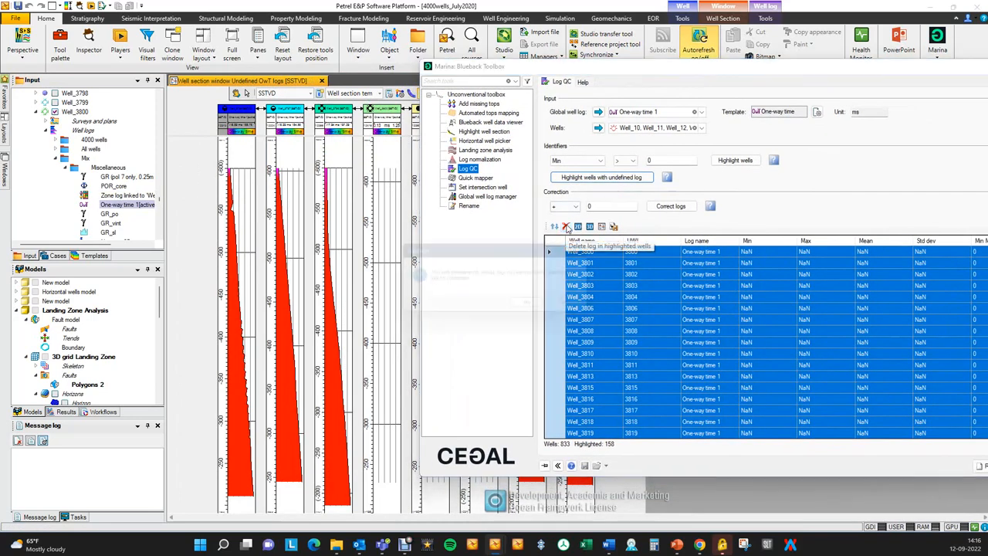
pyautogui.click(543, 306)
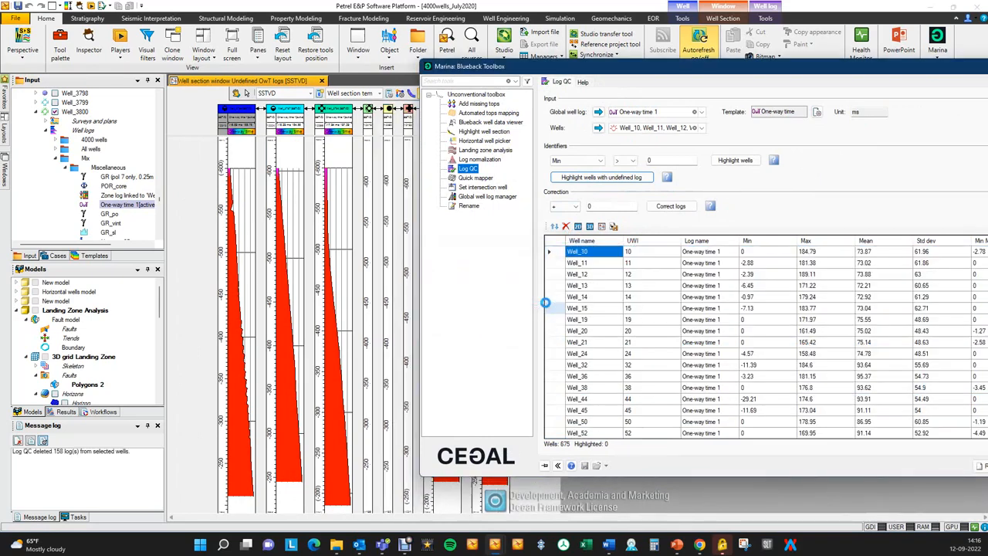
pyautogui.moveTo(582, 70); pyautogui.dragTo(743, 85)
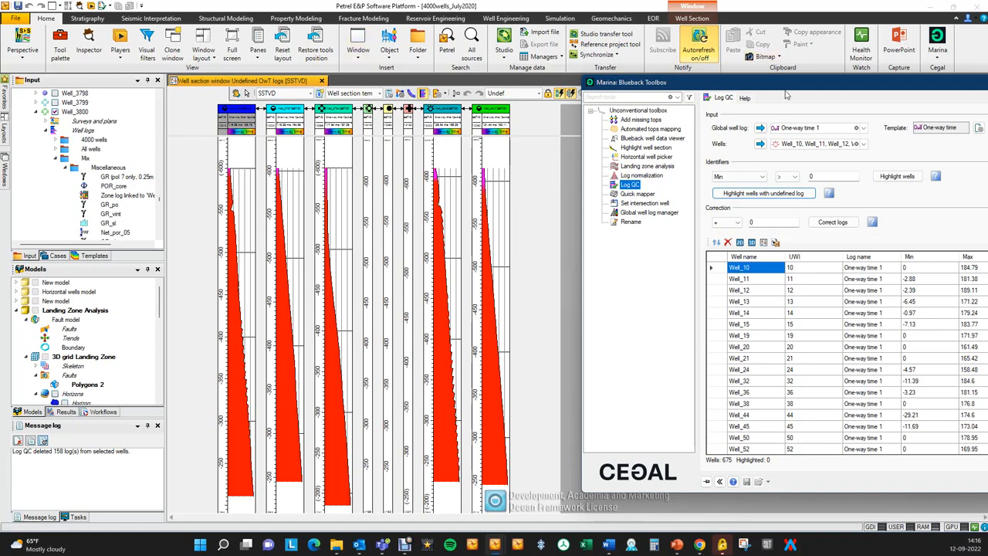
pyautogui.moveTo(804, 87); pyautogui.dragTo(401, 61)
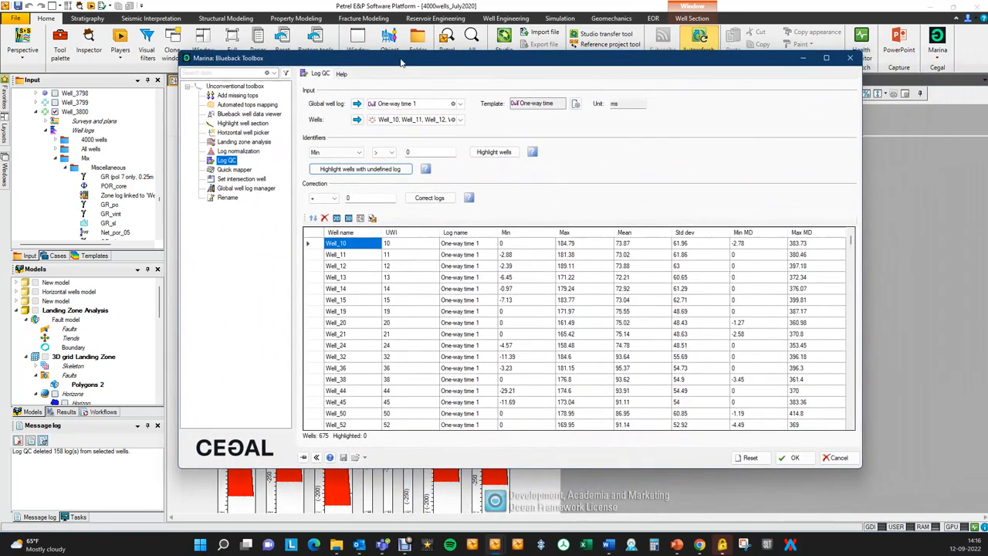